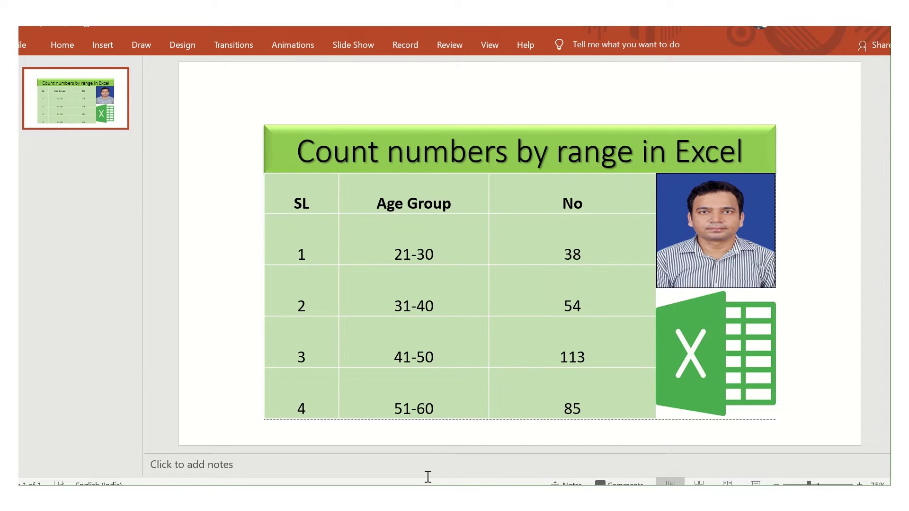
- Switch to Excel, review Sheet1's Name and age columns, then show Sheet2's age-group table
{"action": "key", "text": "alt+Tab"}
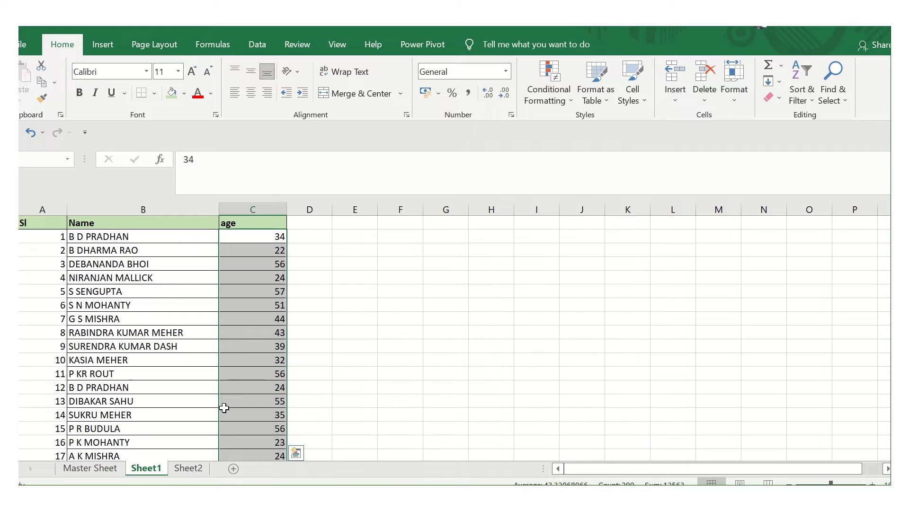
{"action": "left_click", "coordinate": [99, 225]}
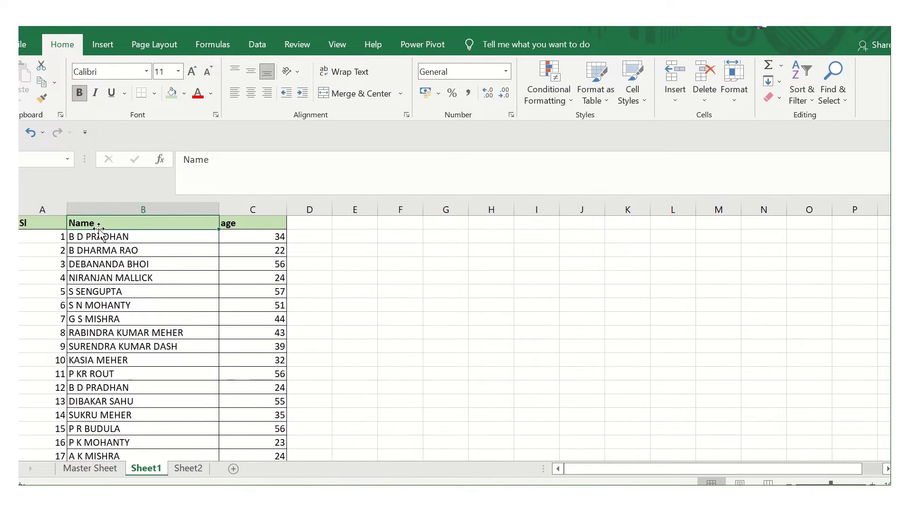
{"action": "left_click", "coordinate": [243, 225]}
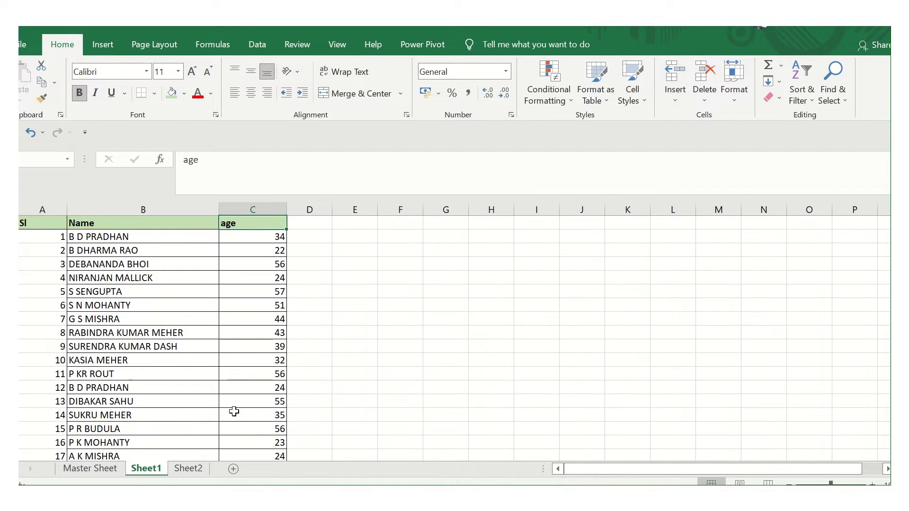
{"action": "left_click", "coordinate": [193, 470]}
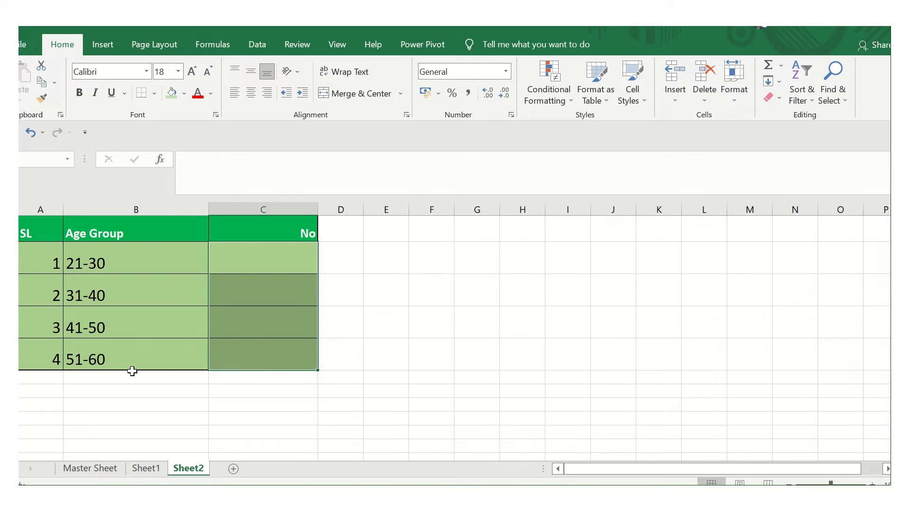
- Start a COUNTIFS in the 21-30 No cell, selecting Sheet1's age column from C2 downward
{"action": "left_click", "coordinate": [274, 402]}
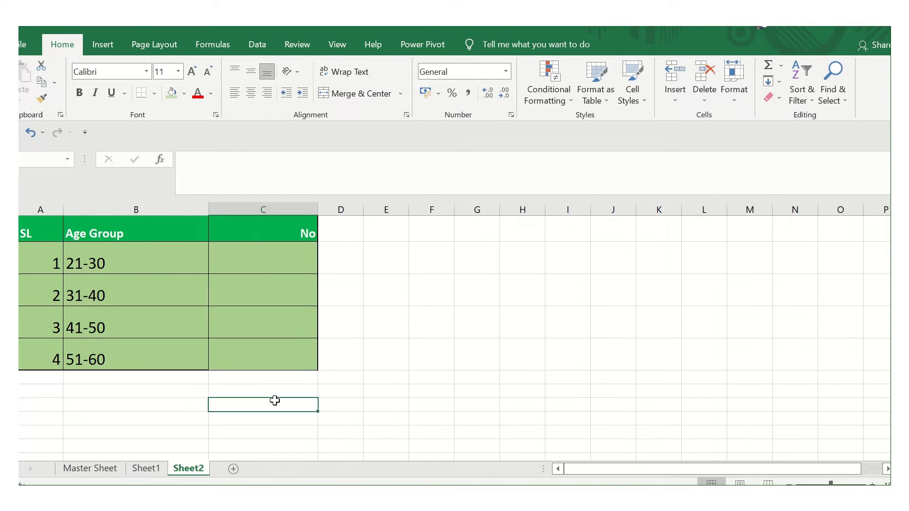
{"action": "left_click", "coordinate": [256, 259]}
{"action": "type", "text": "=COUN"}
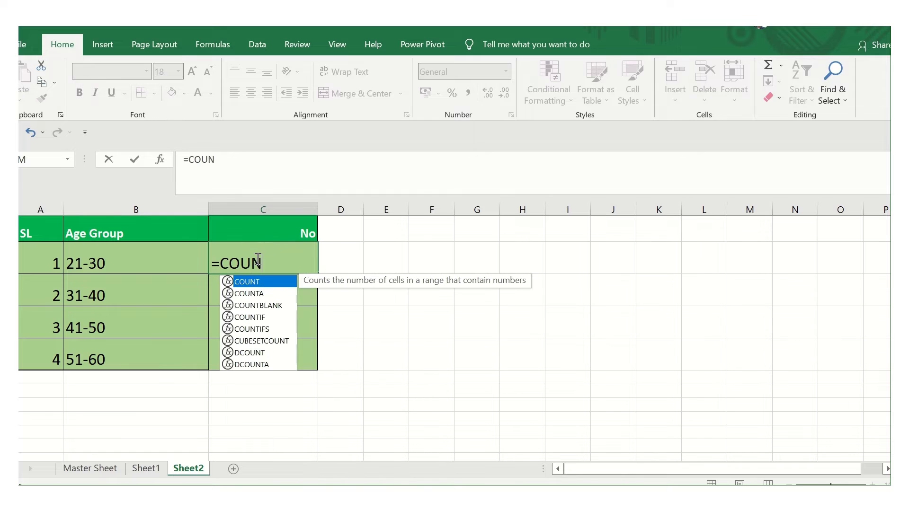
{"action": "type", "text": "T"}
{"action": "double_click", "coordinate": [251, 327]}
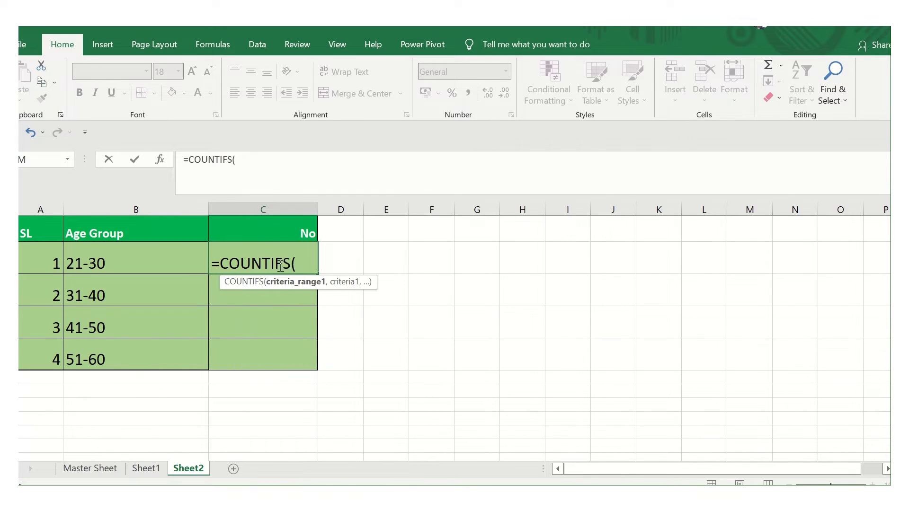
{"action": "left_click", "coordinate": [138, 465]}
{"action": "left_click", "coordinate": [258, 238]}
{"action": "key", "text": "ctrl+shift+Down"}
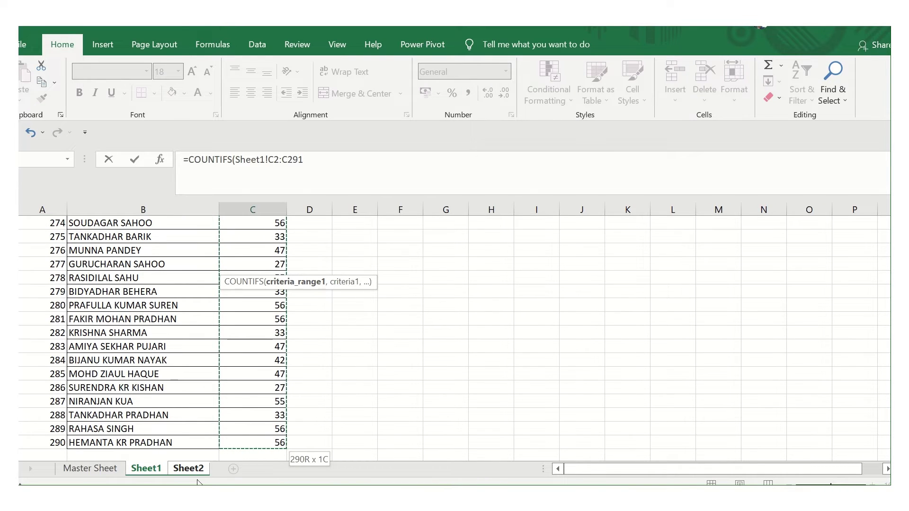
- Correct the range to absolute Sheet1!$C$2:$C$291 and add the ">20" criterion
{"action": "left_click", "coordinate": [188, 469]}
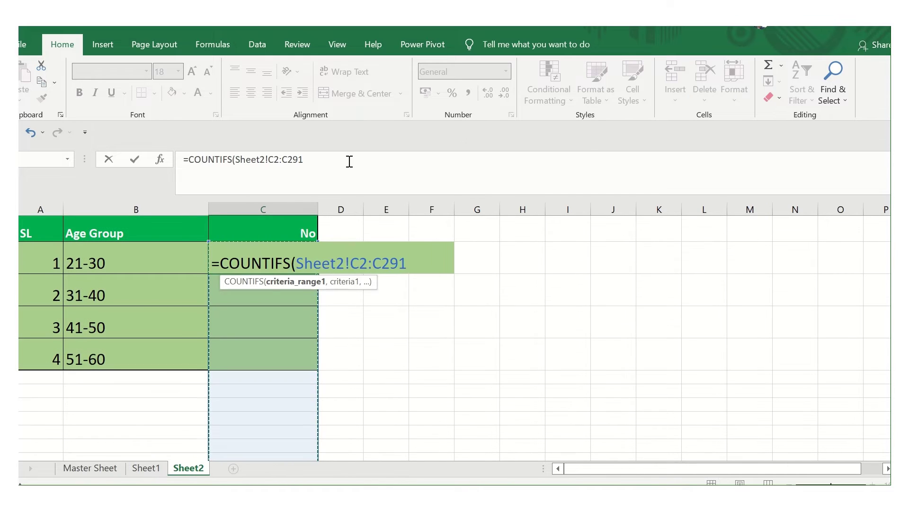
{"action": "left_click", "coordinate": [350, 161]}
{"action": "type", "text": ","}
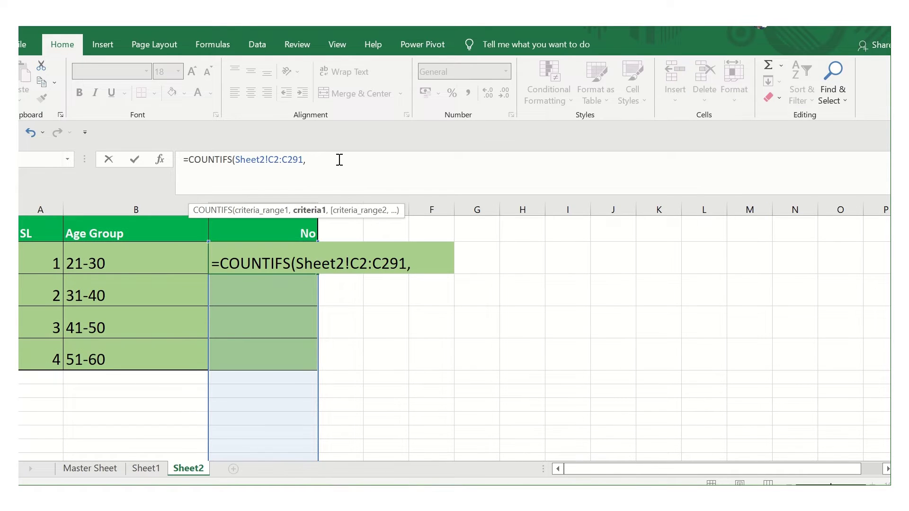
{"action": "left_click", "coordinate": [266, 162]}
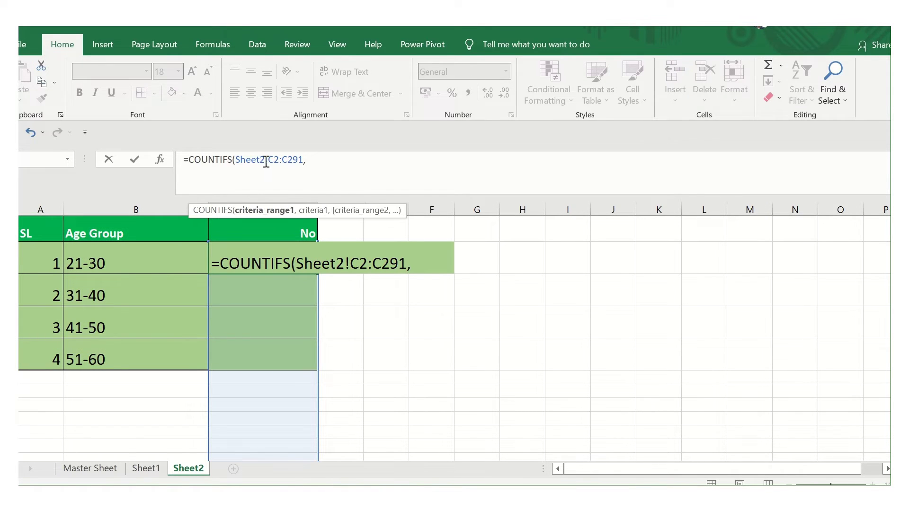
{"action": "key", "text": "BackSpace"}
{"action": "type", "text": "1!"}
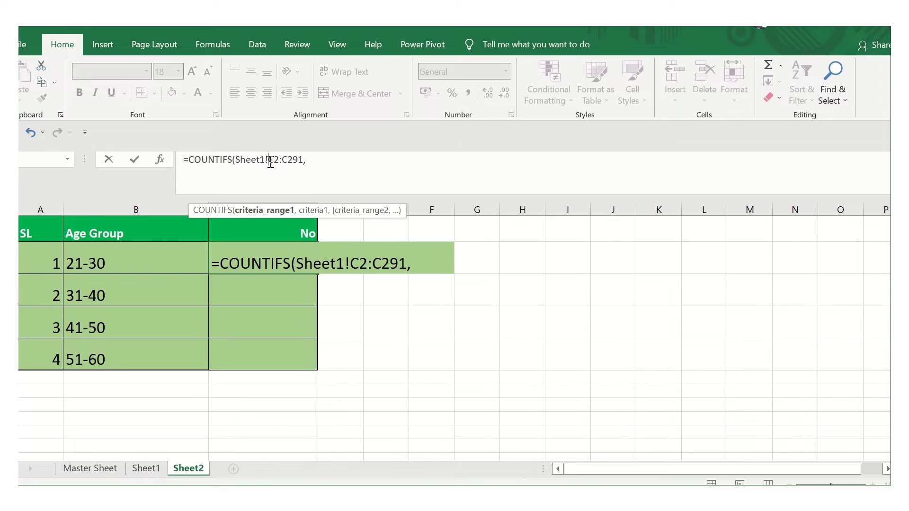
{"action": "type", "text": "$C"}
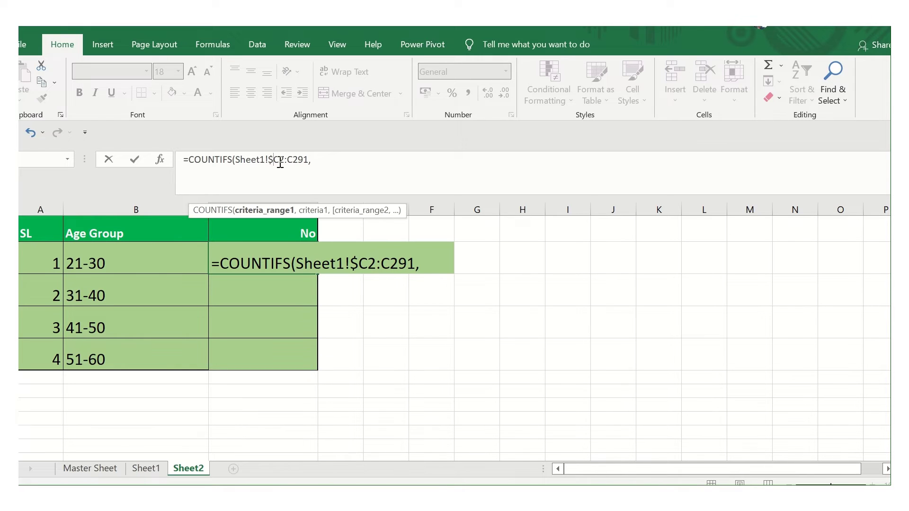
{"action": "type", "text": "$"}
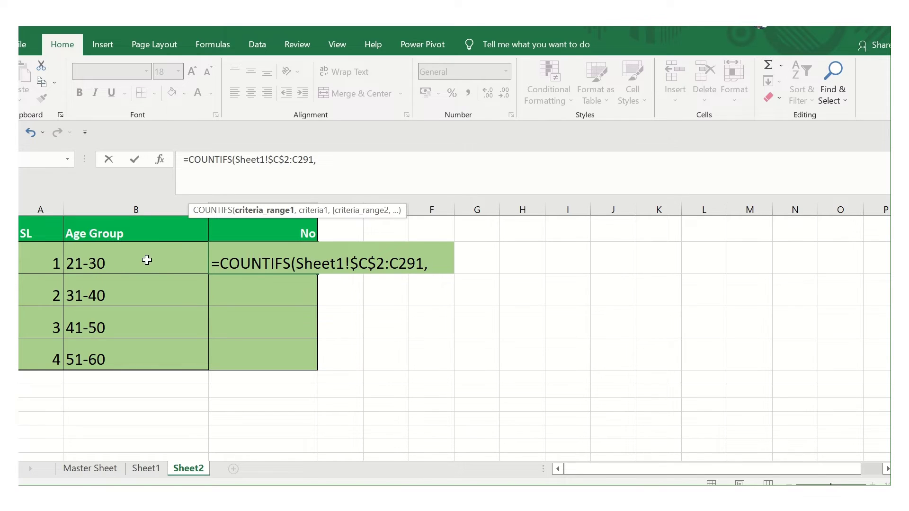
{"action": "left_click", "coordinate": [293, 162]}
{"action": "type", "text": "$"}
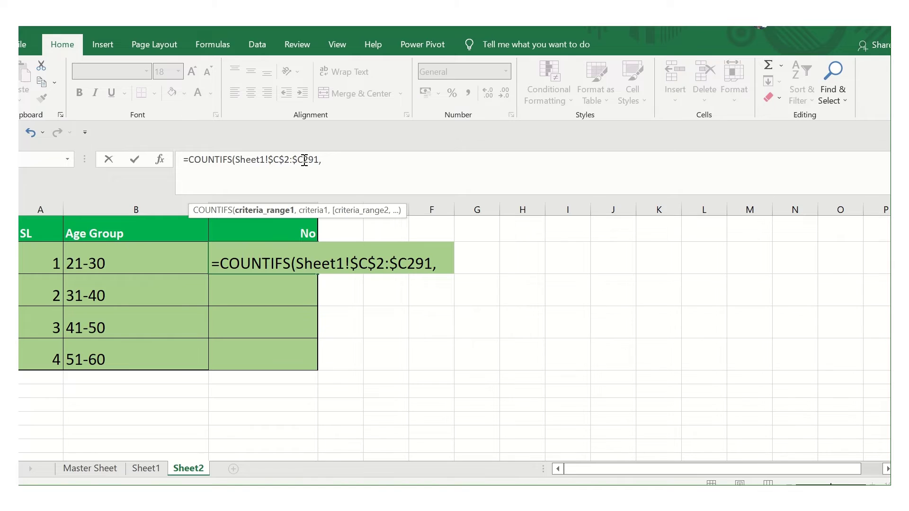
{"action": "left_click", "coordinate": [304, 160]}
{"action": "type", "text": "$291,"}
{"action": "type", "text": "\""}
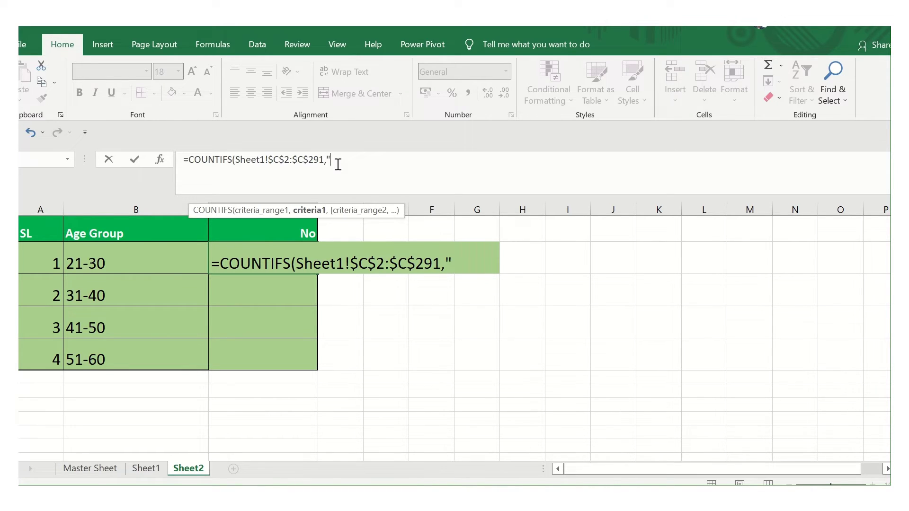
{"action": "type", "text": ">20\""}
{"action": "type", "text": ","}
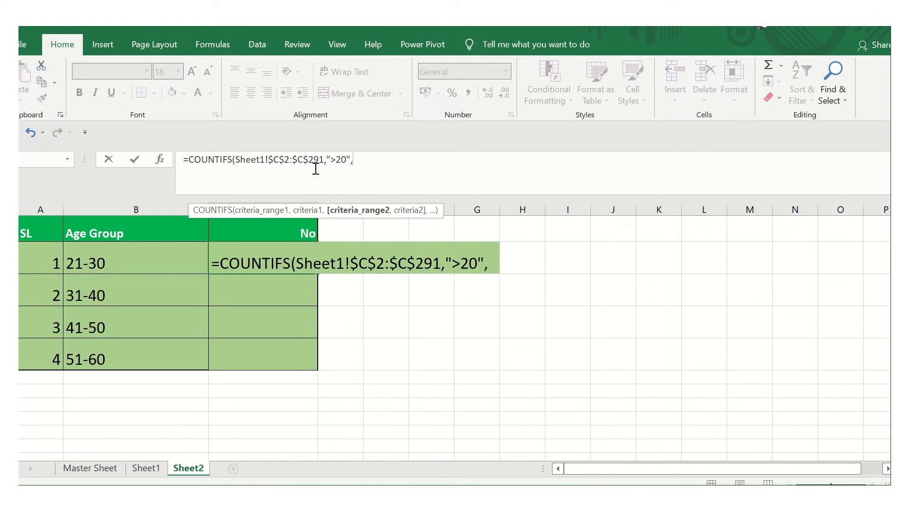
- Add the same age range with a "<=30" criterion, making the 21-30 count 38
{"action": "left_click_drag", "start_coordinate": [237, 160], "coordinate": [326, 159]}
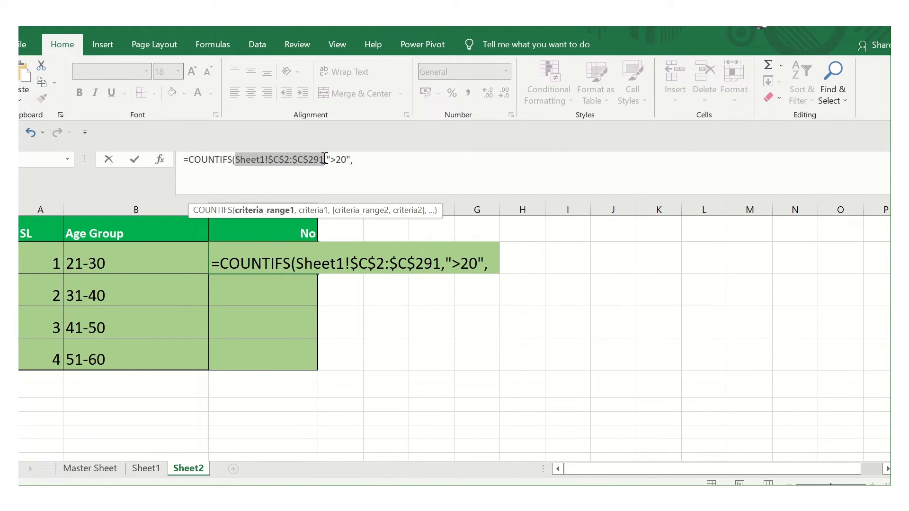
{"action": "left_click", "coordinate": [367, 163]}
{"action": "key", "text": "ctrl+v"}
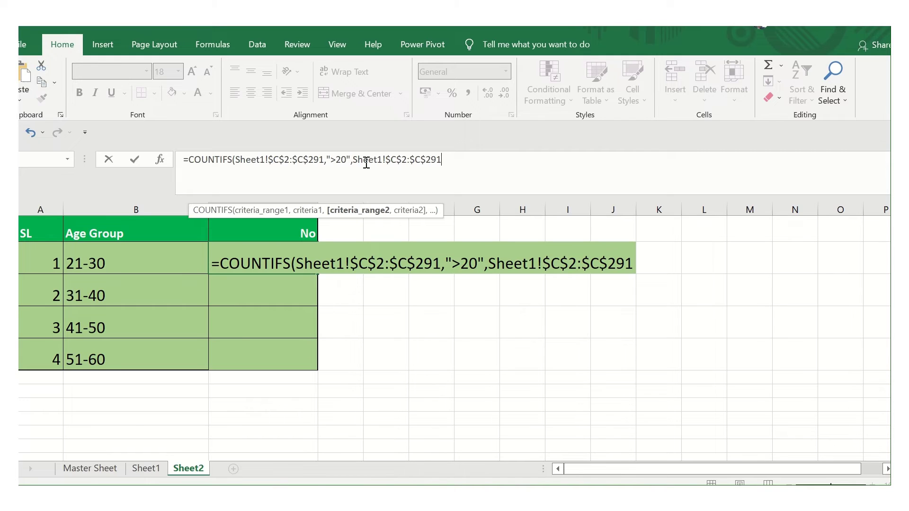
{"action": "type", "text": ","}
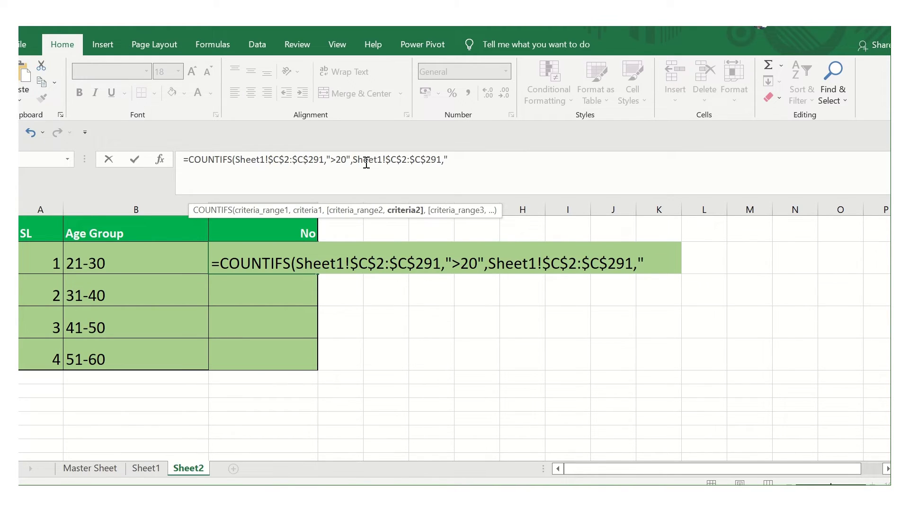
{"action": "type", "text": "<=30"}
{"action": "type", "text": "\")"}
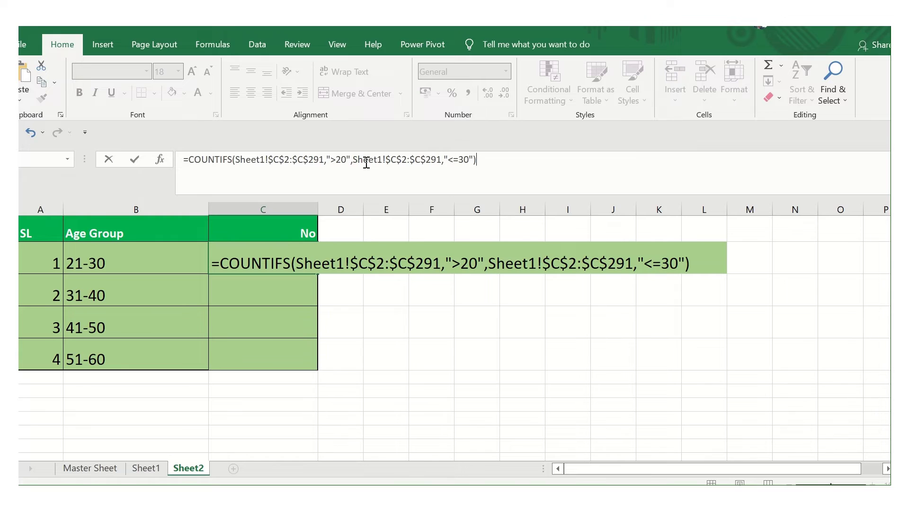
{"action": "key", "text": "Return"}
- Copy the 21-30 count formula into the 31-40, 41-50 and 51-60 No cells
{"action": "left_click", "coordinate": [271, 261]}
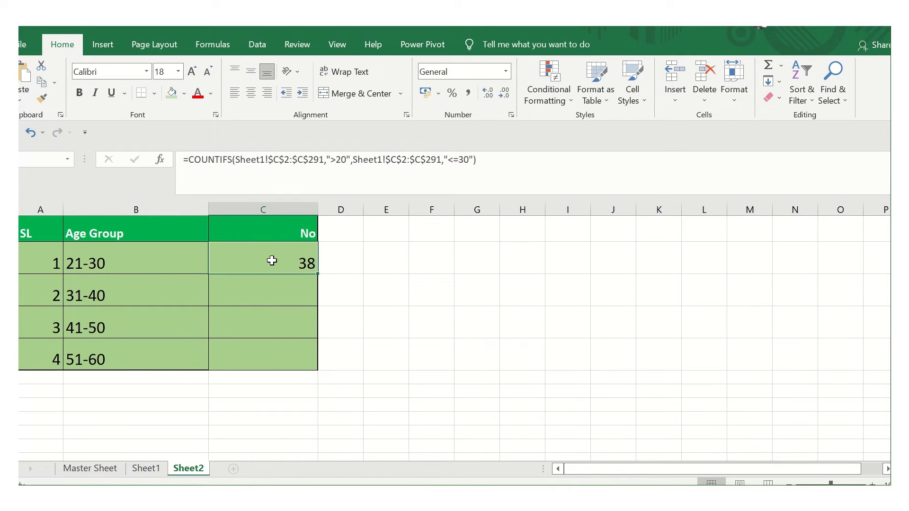
{"action": "key", "text": "ctrl+c"}
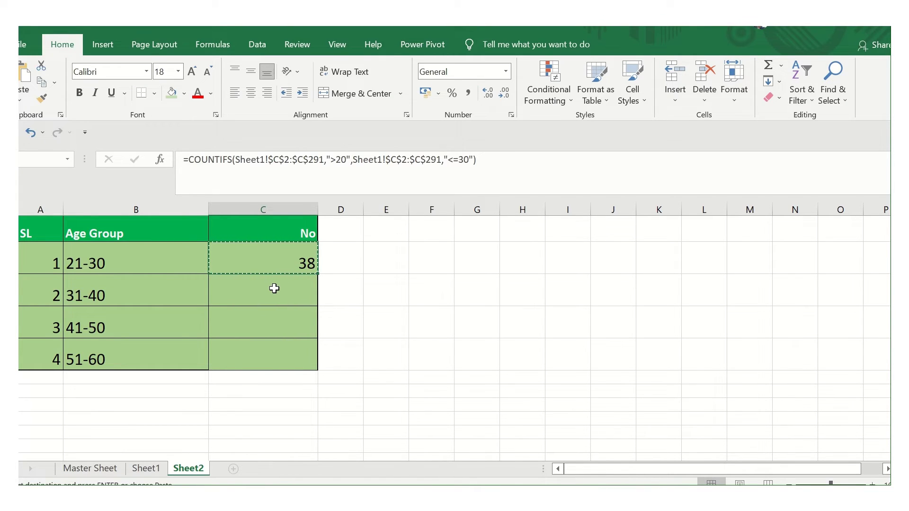
{"action": "left_click_drag", "start_coordinate": [274, 288], "coordinate": [277, 354]}
{"action": "key", "text": "ctrl+v"}
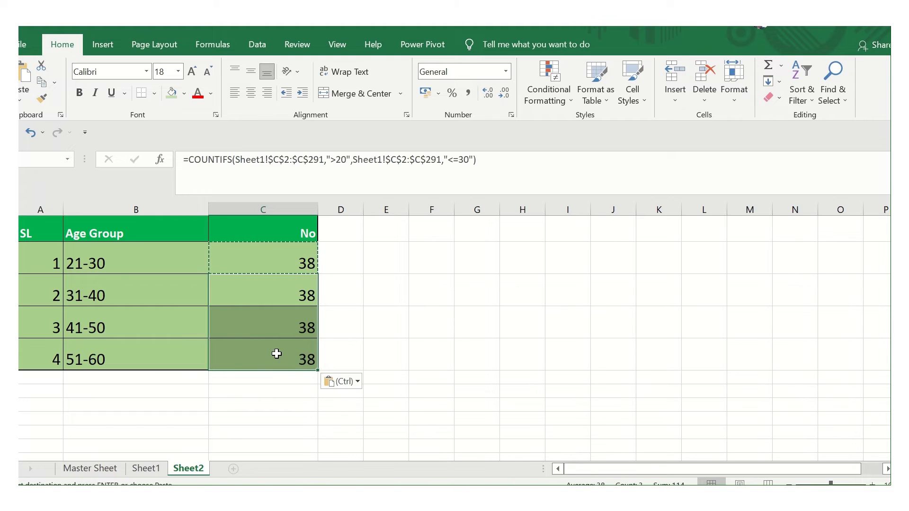
{"action": "left_click", "coordinate": [281, 299]}
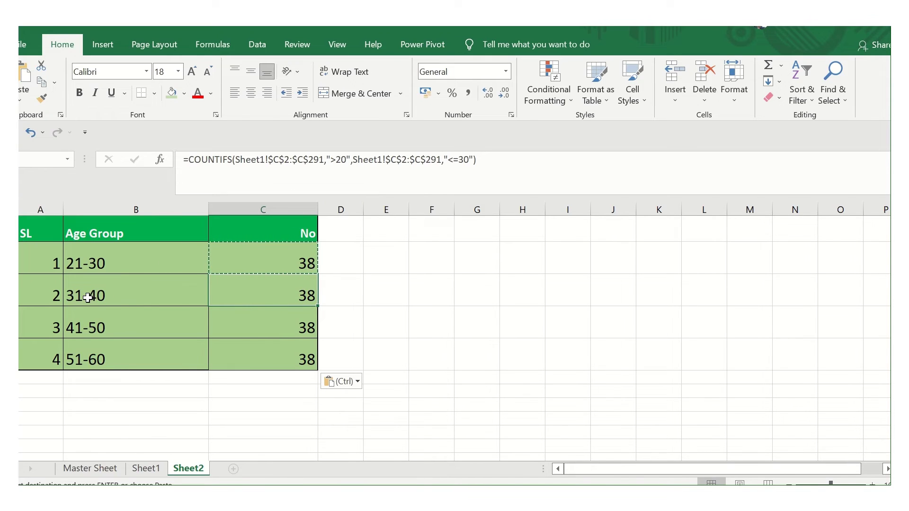
- Change the 31-40 formula's criteria to >30 and <=40, giving 54
{"action": "left_click", "coordinate": [342, 160]}
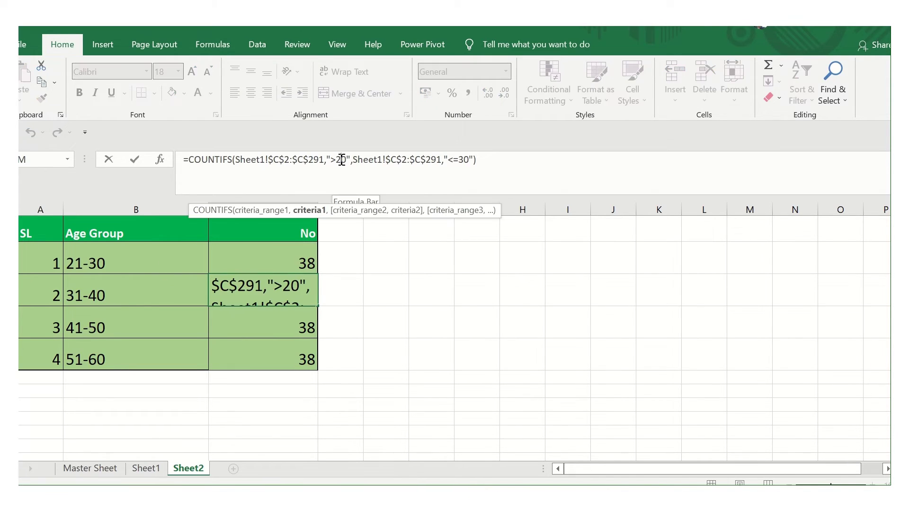
{"action": "key", "text": "BackSpace"}
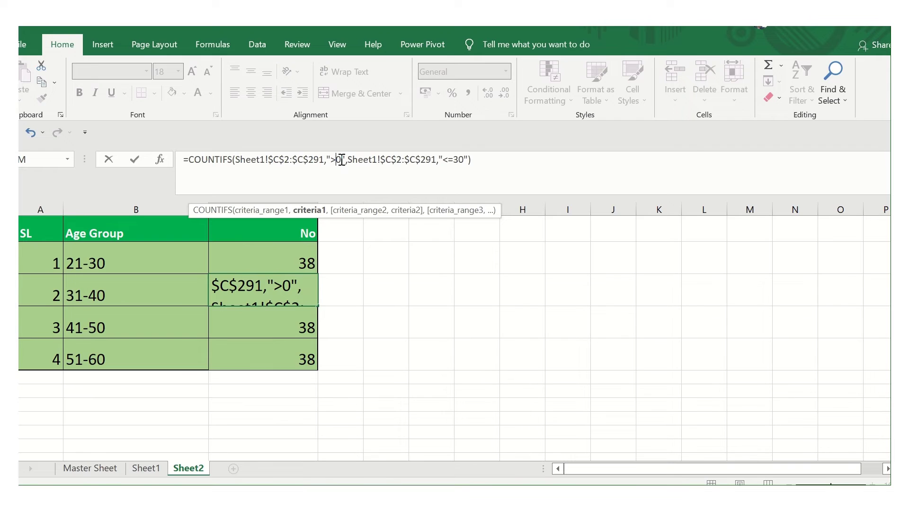
{"action": "type", "text": "3"}
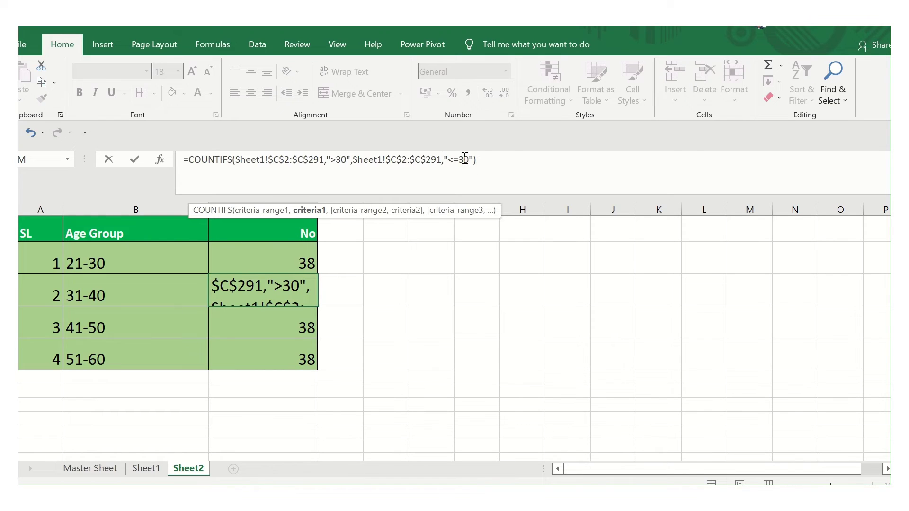
{"action": "left_click", "coordinate": [465, 159]}
{"action": "key", "text": "BackSpace"}
{"action": "type", "text": "4"}
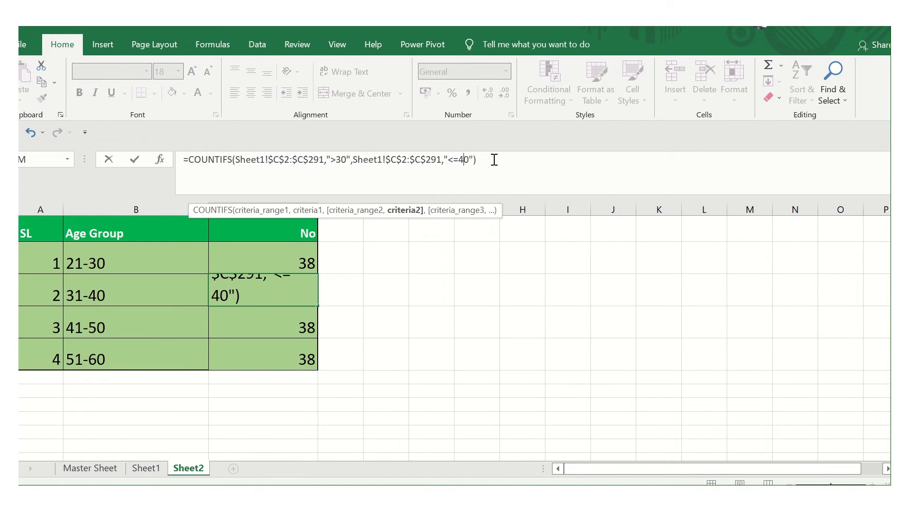
{"action": "key", "text": "Return"}
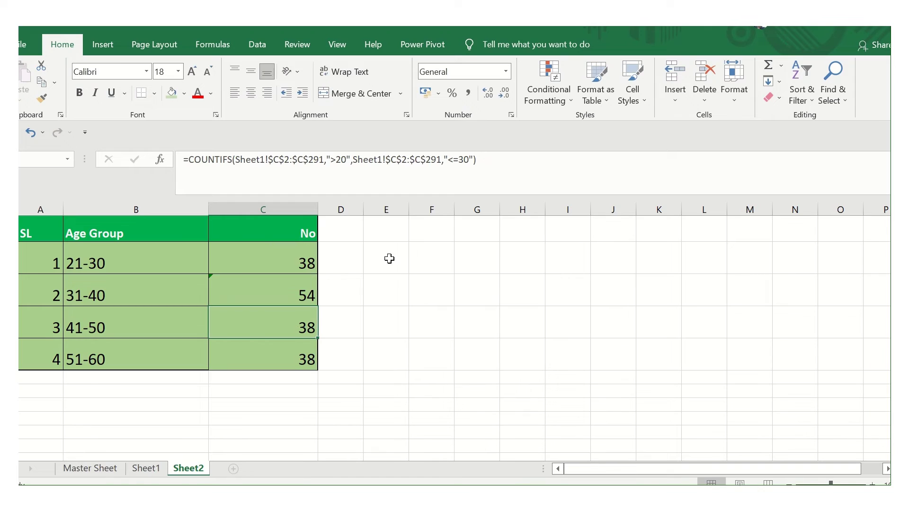
- Change the 41-50 formula's criteria to >40 and <=50, giving 113
{"action": "left_click", "coordinate": [341, 159]}
{"action": "key", "text": "BackSpace"}
{"action": "type", "text": "4"}
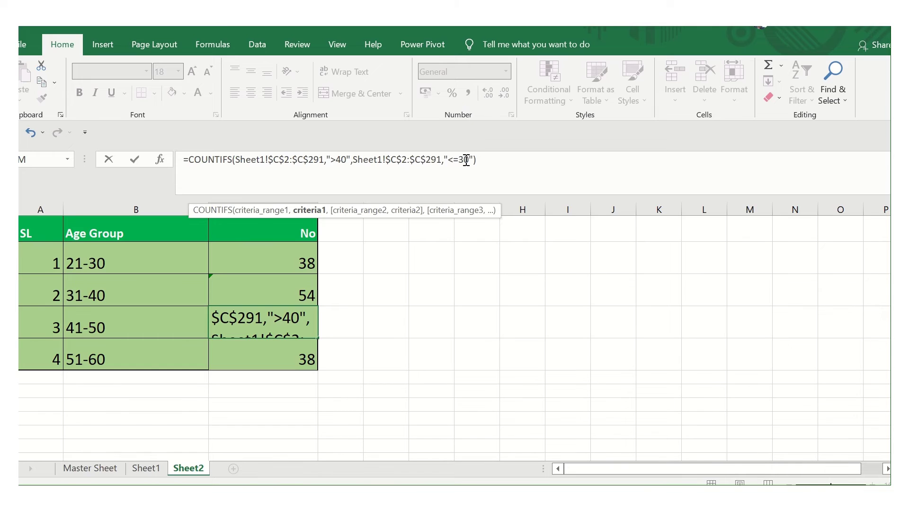
{"action": "left_click", "coordinate": [466, 161]}
{"action": "key", "text": "BackSpace"}
{"action": "type", "text": "5"}
{"action": "key", "text": "Return"}
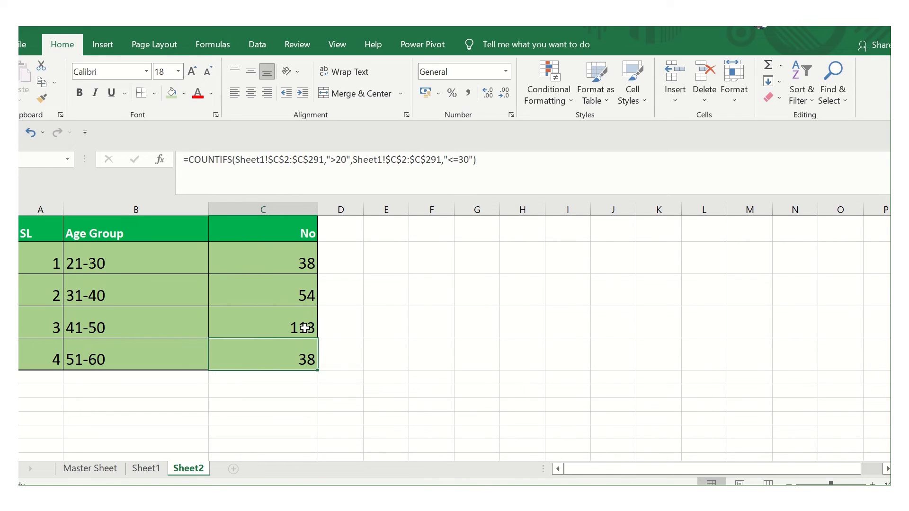
- Change the 51-60 formula's criteria to >50 and <=60, giving 85
{"action": "left_click", "coordinate": [341, 159]}
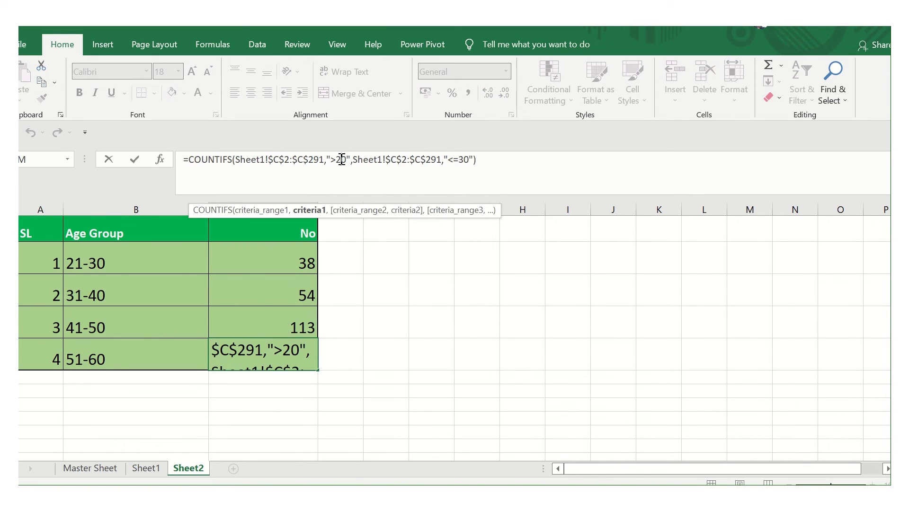
{"action": "key", "text": "BackSpace"}
{"action": "type", "text": "5"}
{"action": "left_click", "coordinate": [463, 160]}
{"action": "key", "text": "BackSpace"}
{"action": "type", "text": "6"}
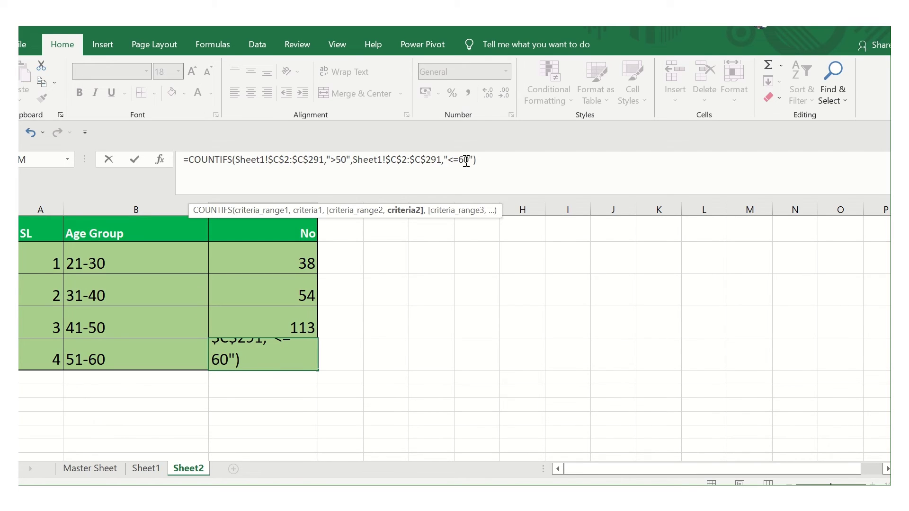
{"action": "left_click", "coordinate": [487, 168]}
{"action": "key", "text": "Return"}
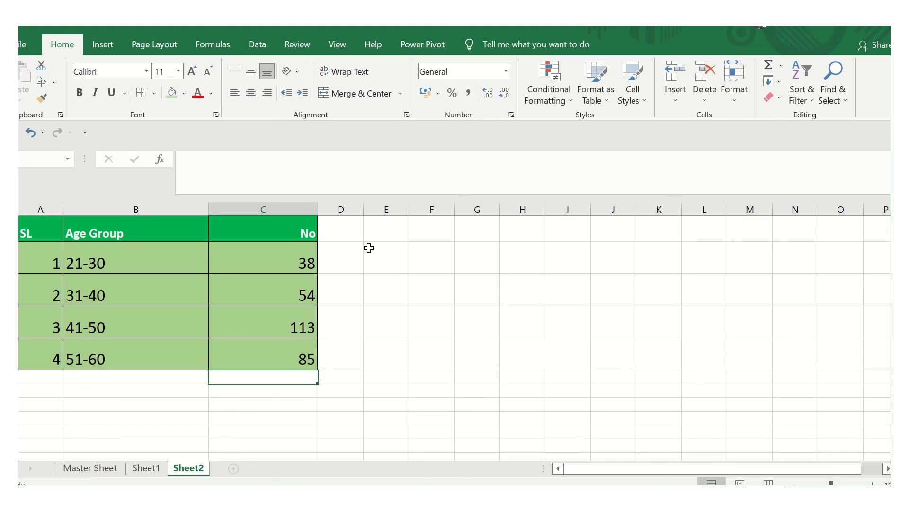
{"action": "left_click_drag", "start_coordinate": [305, 232], "coordinate": [300, 327]}
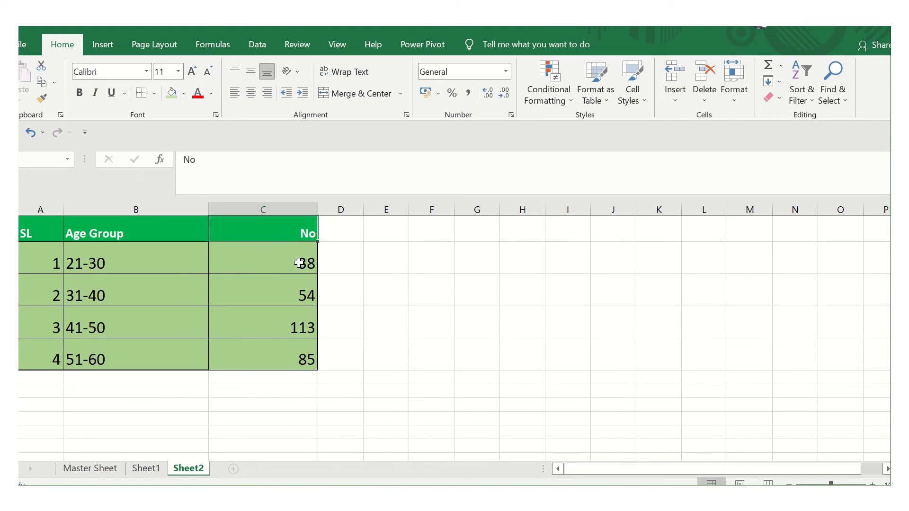
{"action": "left_click", "coordinate": [399, 289]}
{"action": "left_click_drag", "start_coordinate": [278, 261], "coordinate": [272, 261]}
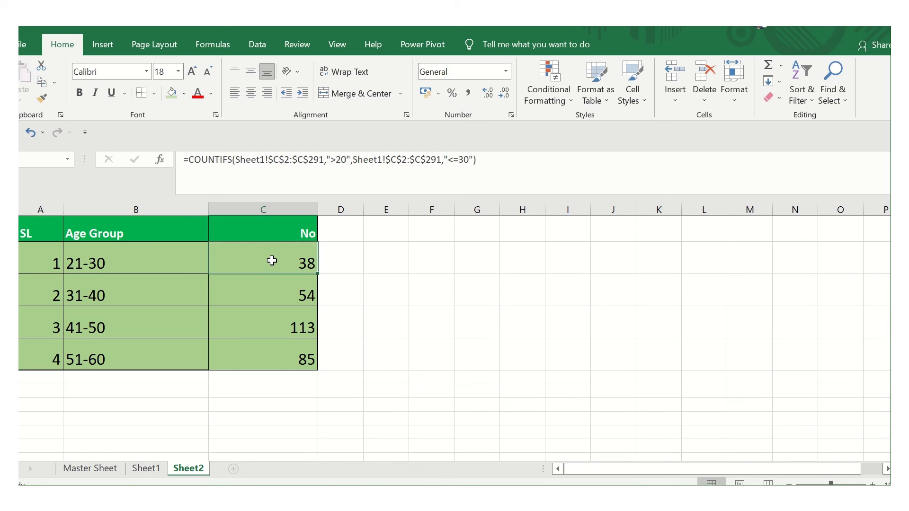
{"action": "left_click_drag", "start_coordinate": [272, 261], "coordinate": [283, 358]}
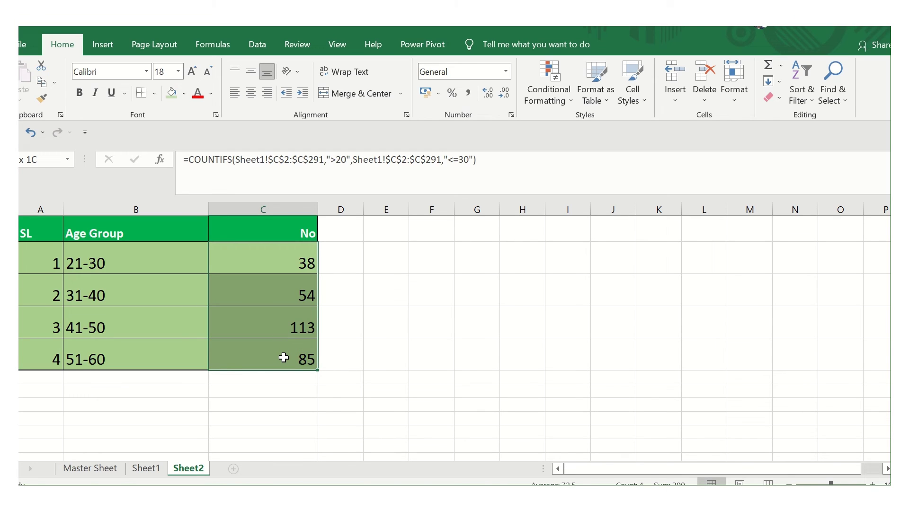
{"action": "left_click", "coordinate": [150, 470]}
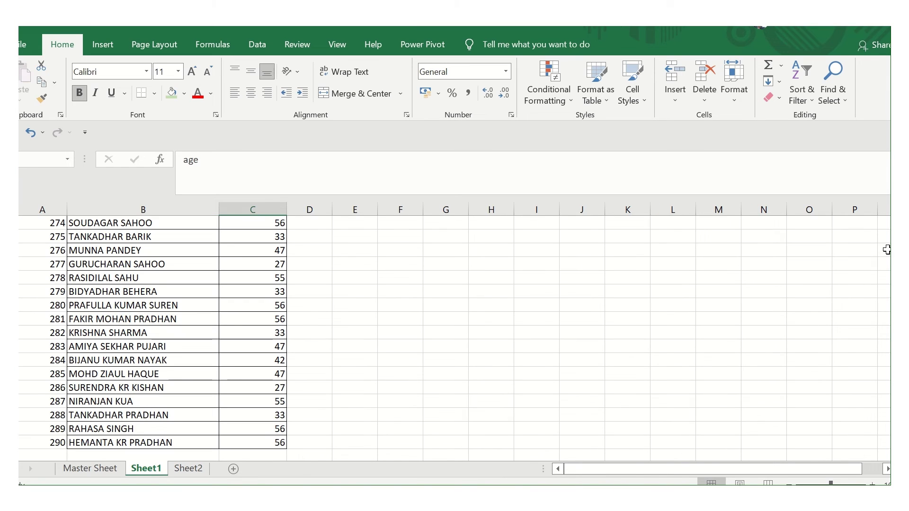
{"action": "left_click_drag", "start_coordinate": [886, 443], "coordinate": [887, 222]}
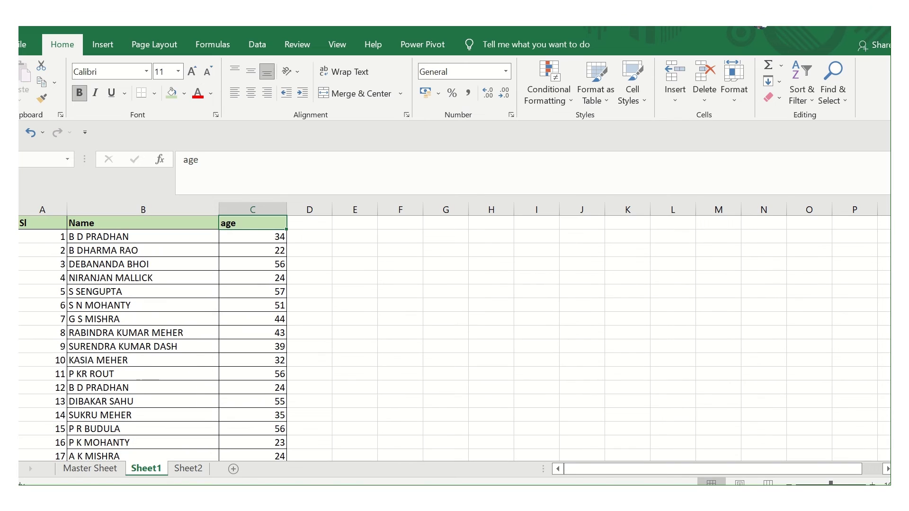
{"action": "left_click_drag", "start_coordinate": [274, 233], "coordinate": [289, 484]}
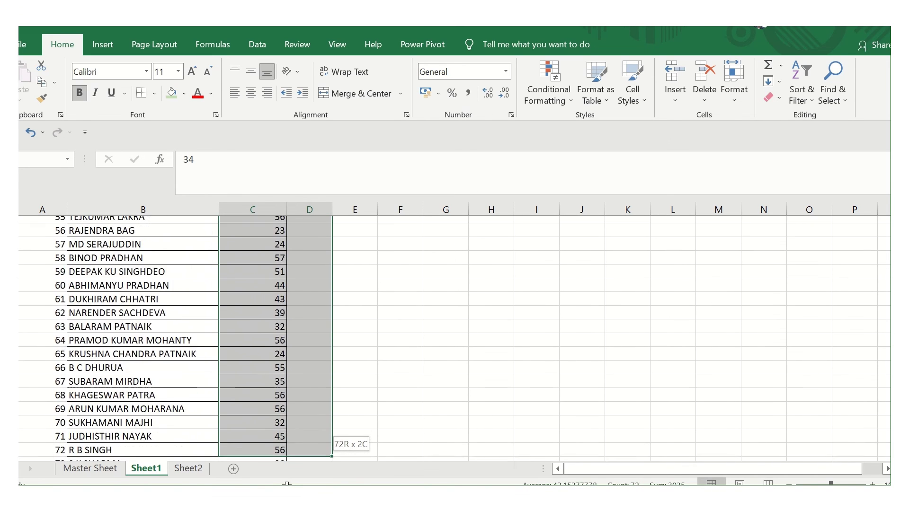
{"action": "mouse_move", "coordinate": [289, 484]}
{"action": "left_mouse_down"}
{"action": "mouse_move", "coordinate": [269, 383]}
{"action": "mouse_move", "coordinate": [287, 481]}
{"action": "left_mouse_up"}
{"action": "left_click_drag", "start_coordinate": [287, 438], "coordinate": [273, 442]}
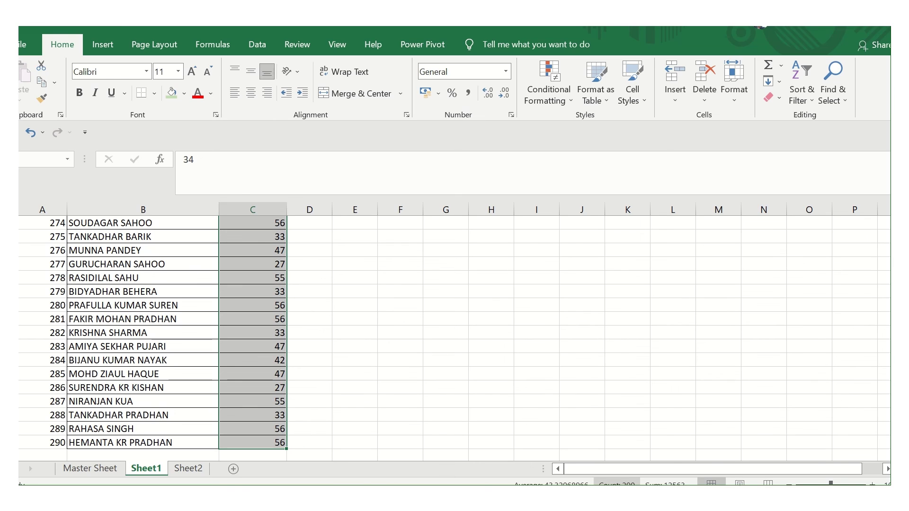
{"action": "left_click", "coordinate": [186, 470]}
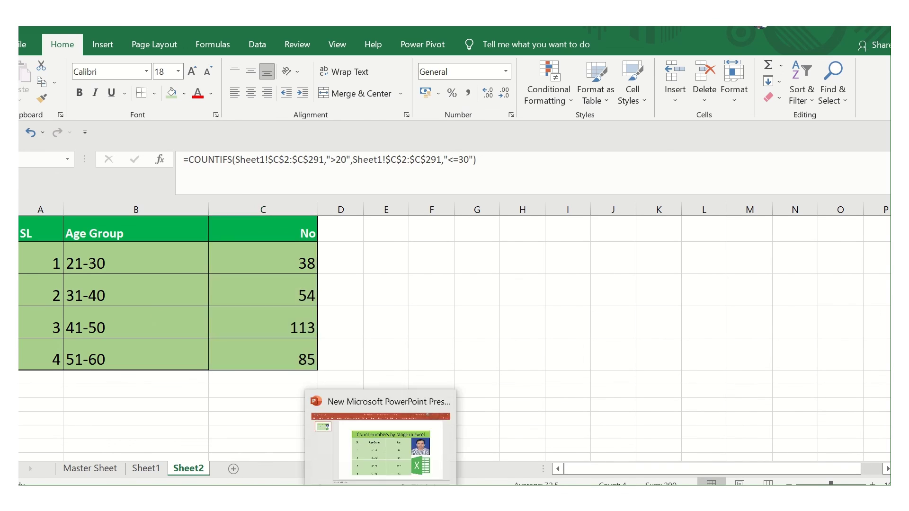
- Switch to the PowerPoint slide showing the age-group counts 38, 54, 113 and 85
{"action": "left_click", "coordinate": [391, 438]}
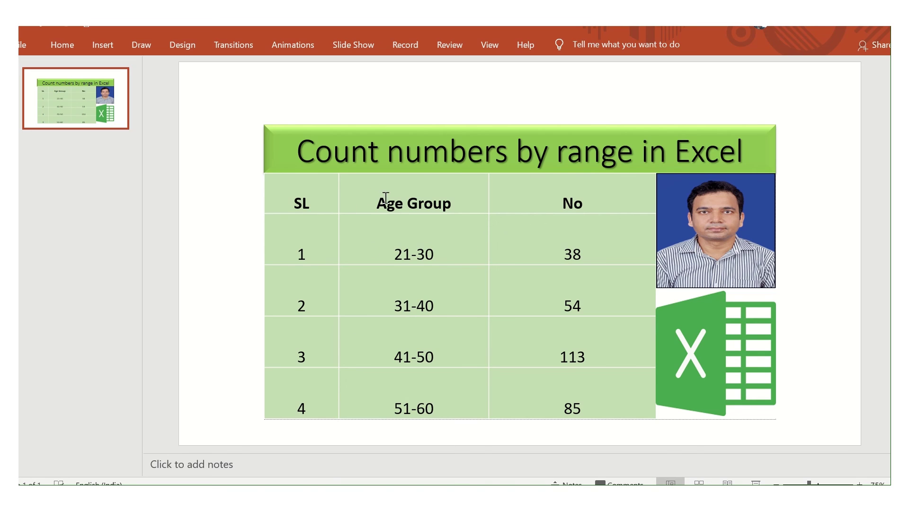